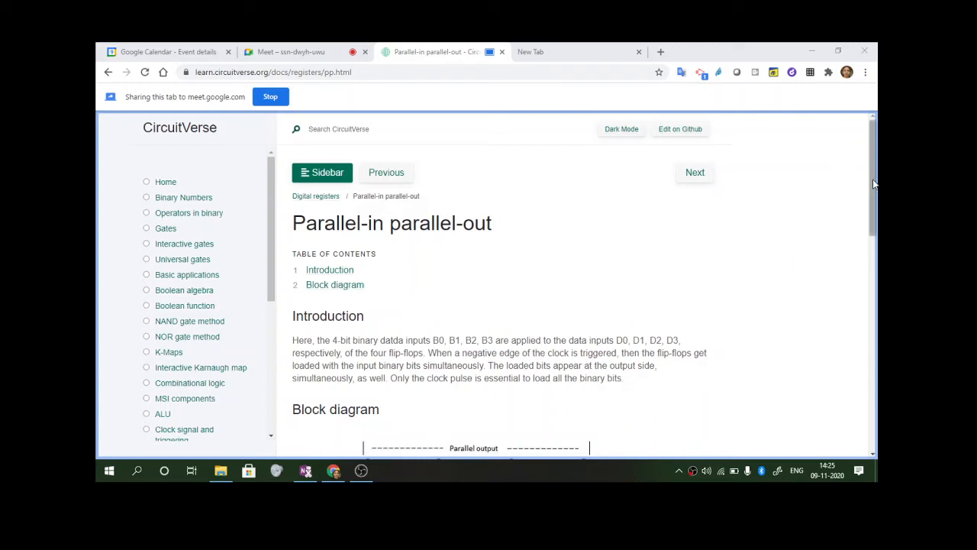
drag(874, 184, 876, 209)
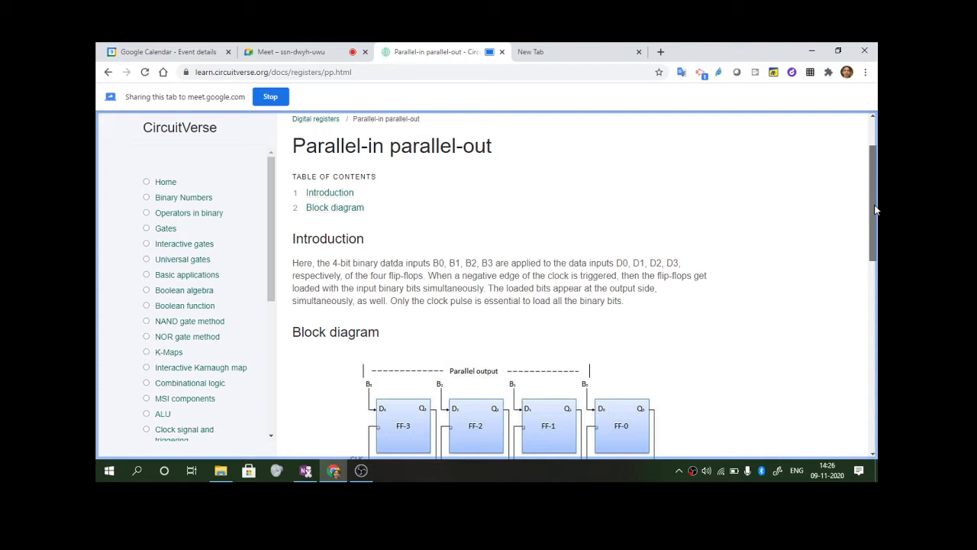
drag(875, 208, 875, 214)
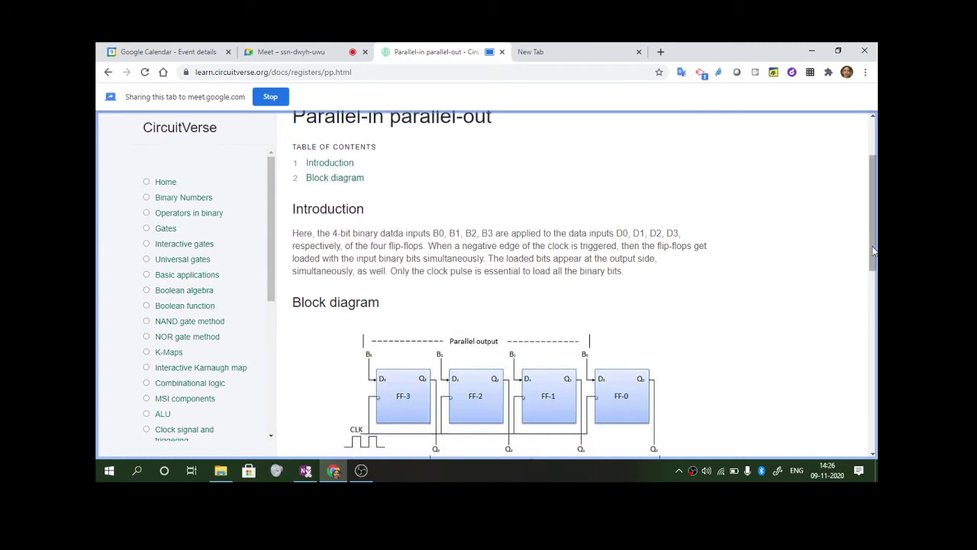
drag(874, 250, 877, 280)
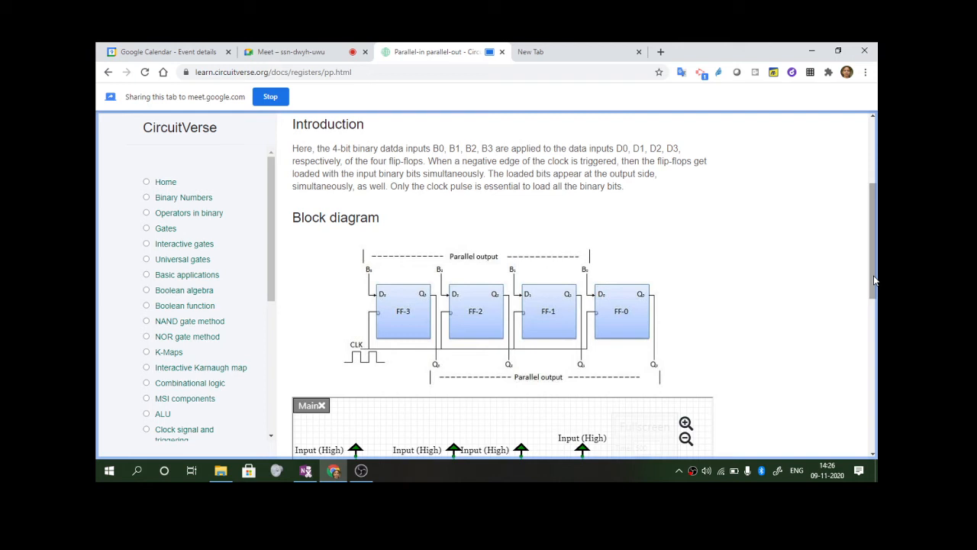
drag(875, 281, 878, 352)
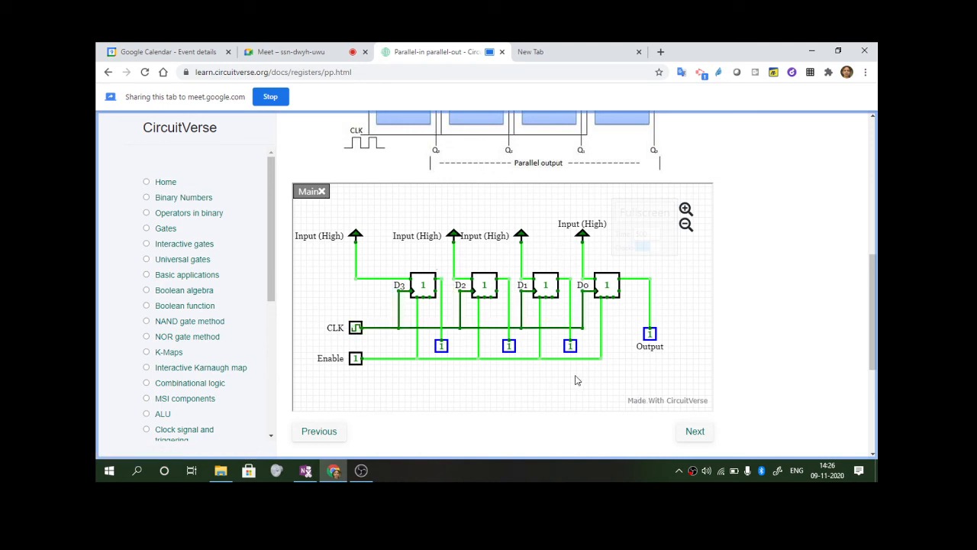
Bring the embedded four D flip-flop register simulation, with clock, enable and output, fully into view
right_click(692, 472)
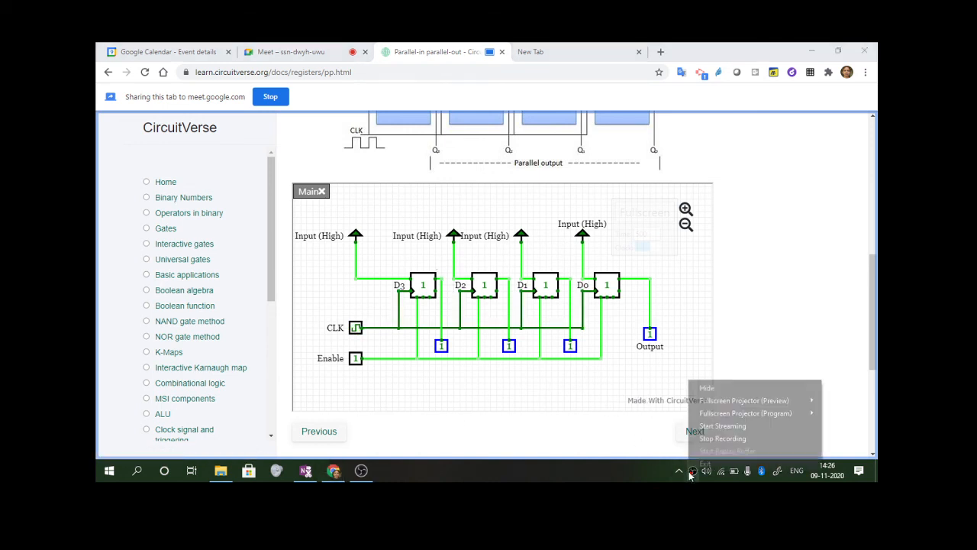